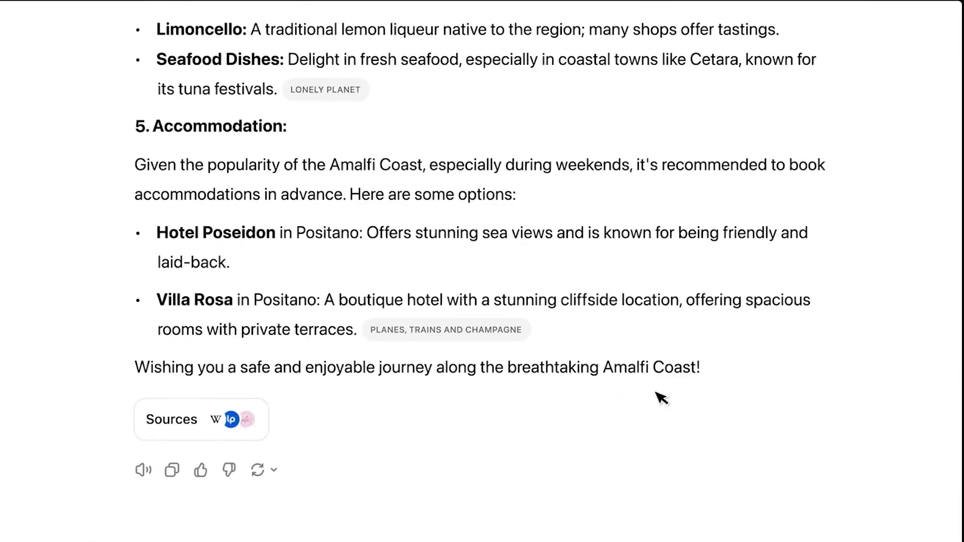
# Step: Send the web-search question asking what Quincy Jones's most famous song was
pyautogui.moveTo(409, 329)
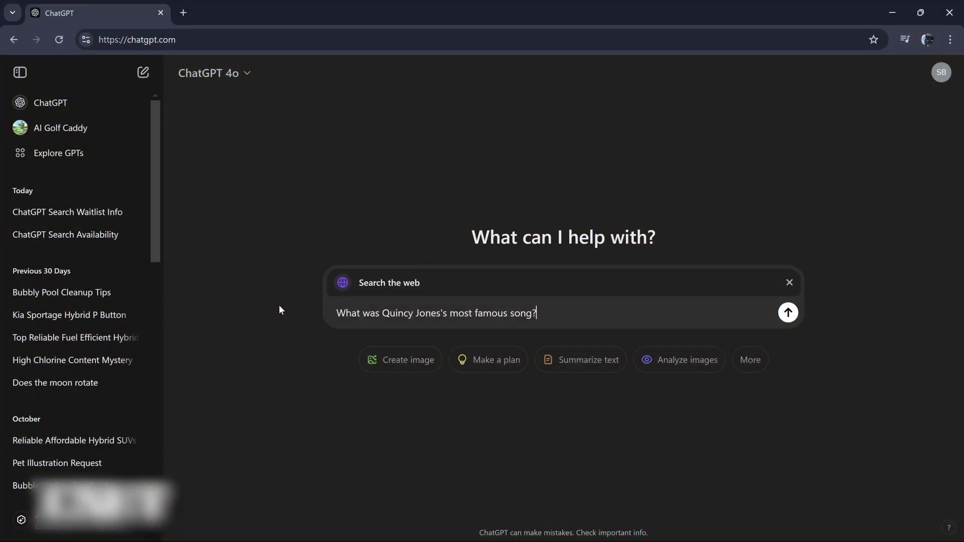
pyautogui.press('Return')
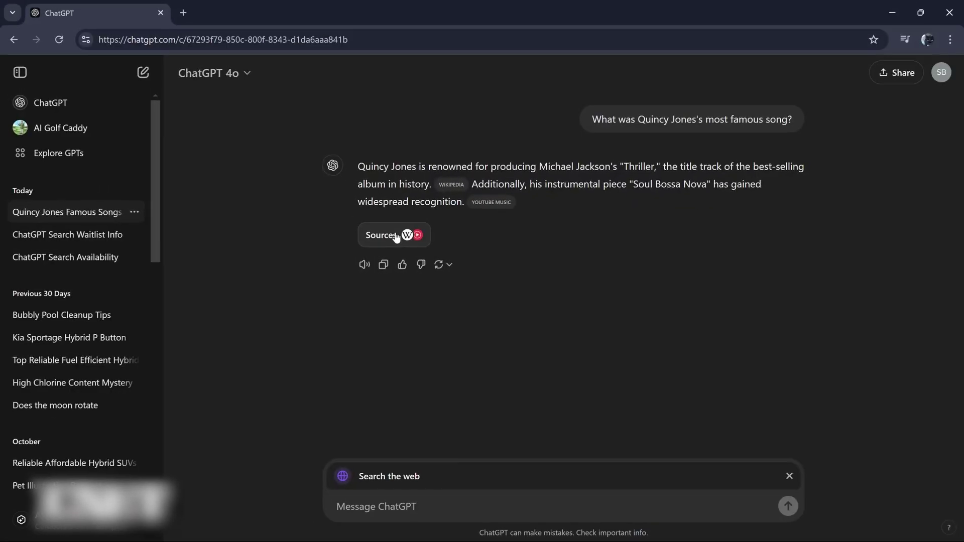
# Step: Open the Links dialog for the Quincy Jones answer and scroll through its citations and search results
pyautogui.click(396, 237)
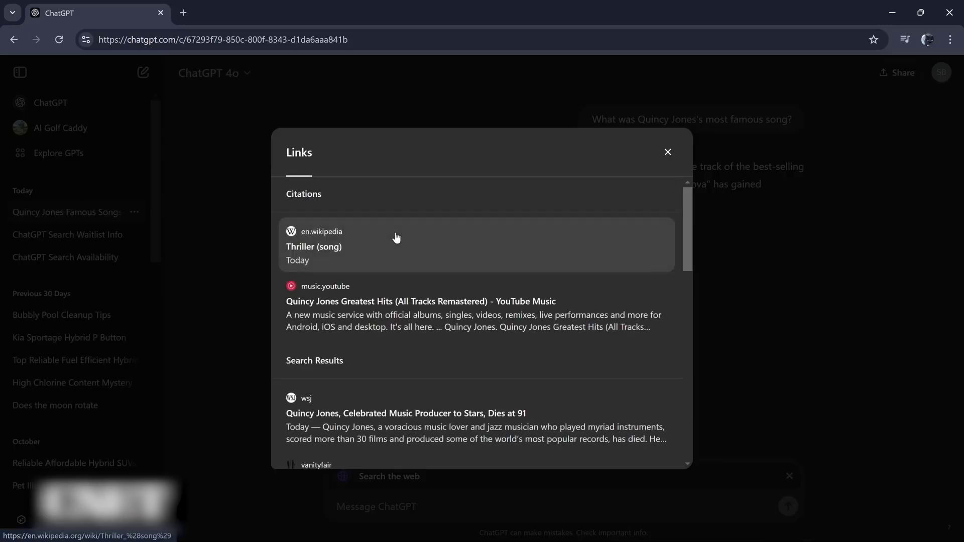
pyautogui.scroll(-2, 578, 312)
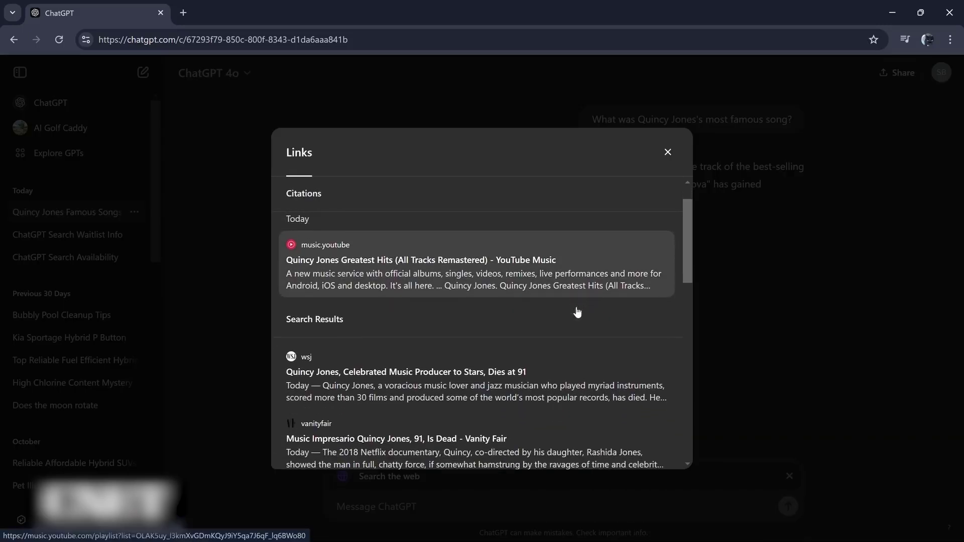
pyautogui.scroll(-3, 576, 310)
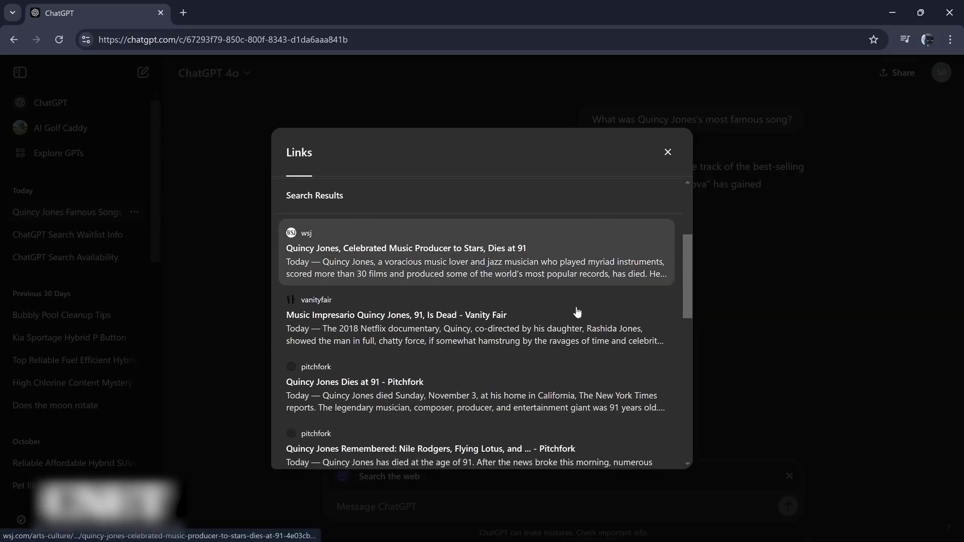
pyautogui.scroll(-3, 578, 312)
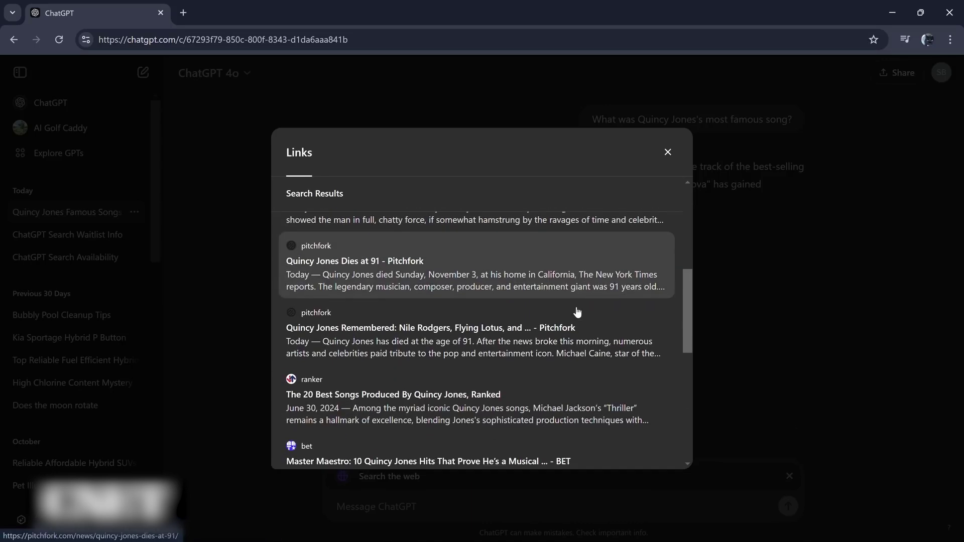
pyautogui.scroll(-1, 578, 313)
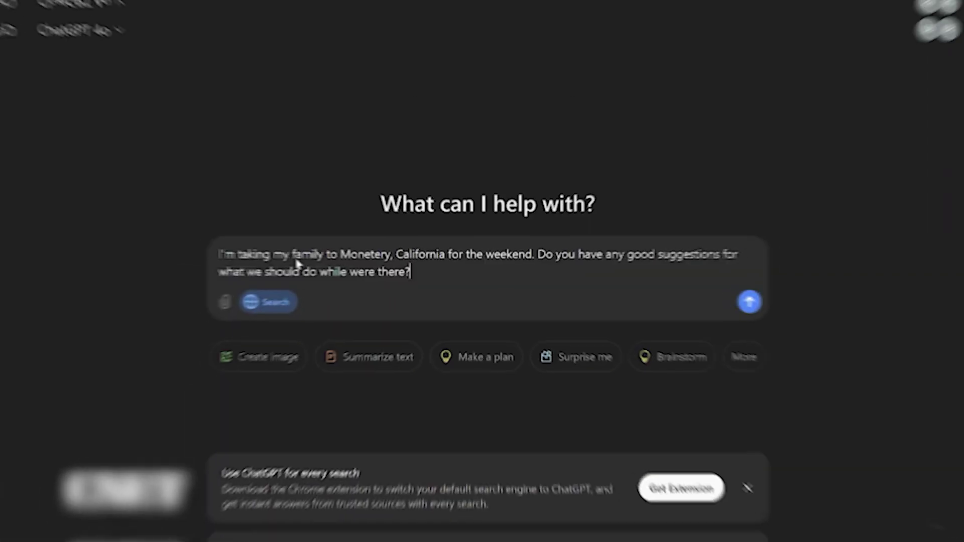
# Step: Send the Monterey family weekend prompt and scroll through the streamed suggestions
pyautogui.press('Return')
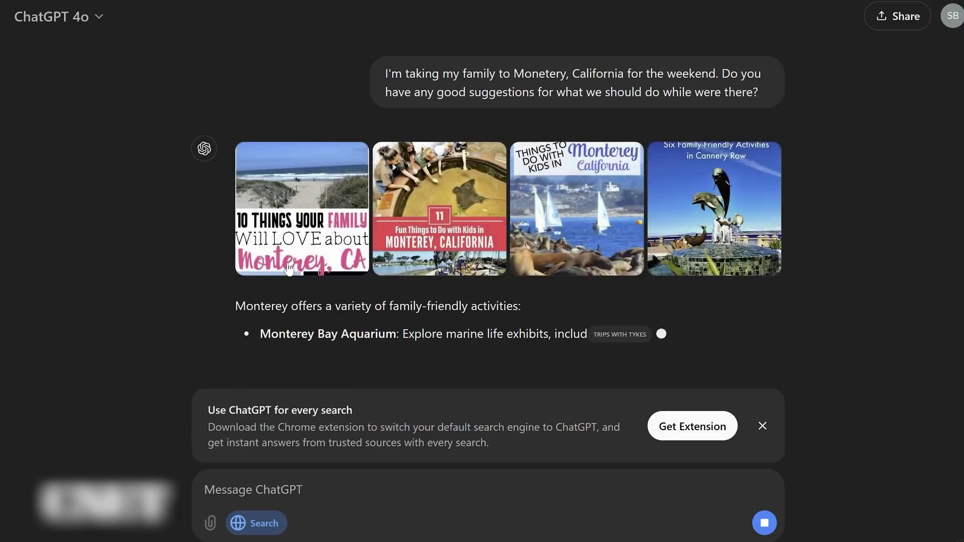
pyautogui.scroll(-2, 837, 214)
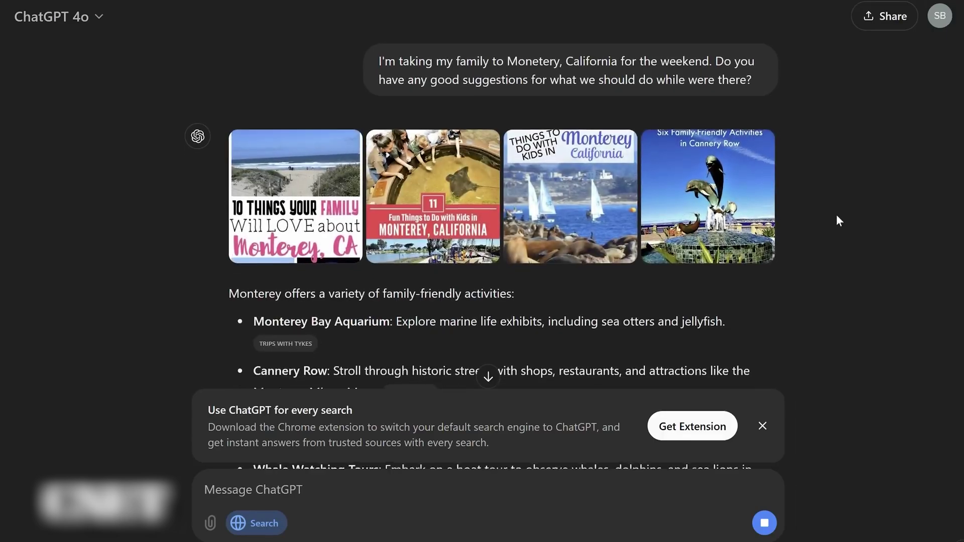
pyautogui.scroll(-1, 837, 217)
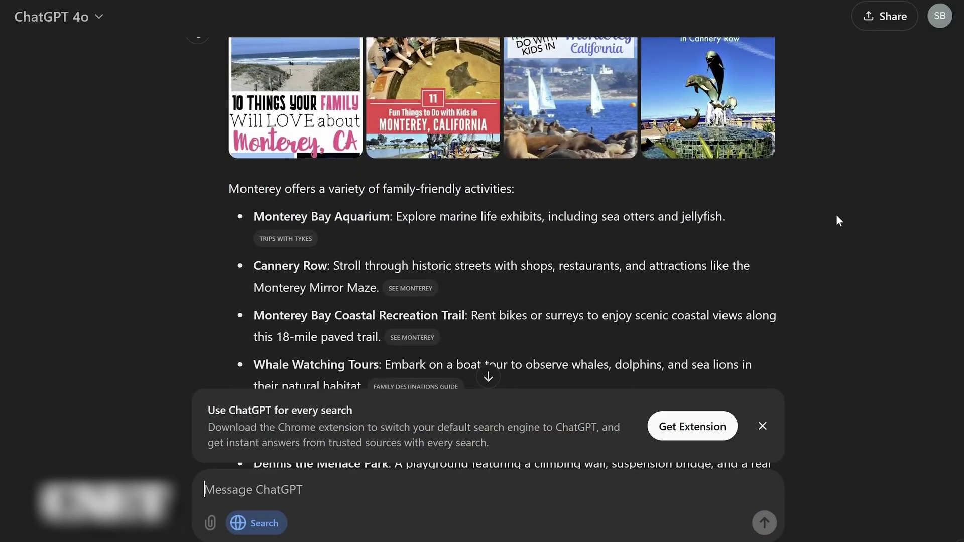
# Step: Run a ChatGPT search for 'CNET.com' from the browser address bar
pyautogui.moveTo(284, 241)
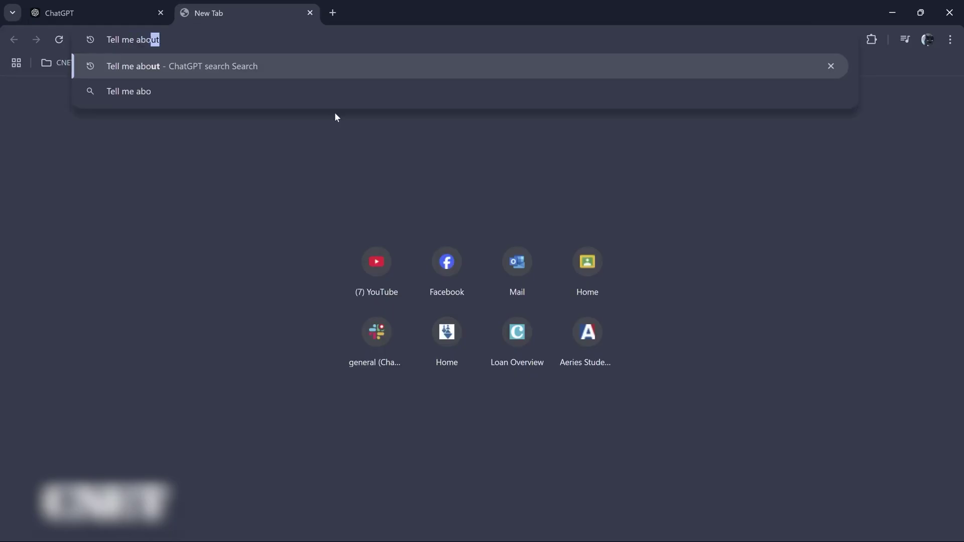
pyautogui.write('t CNET.com')
pyautogui.press('Return')
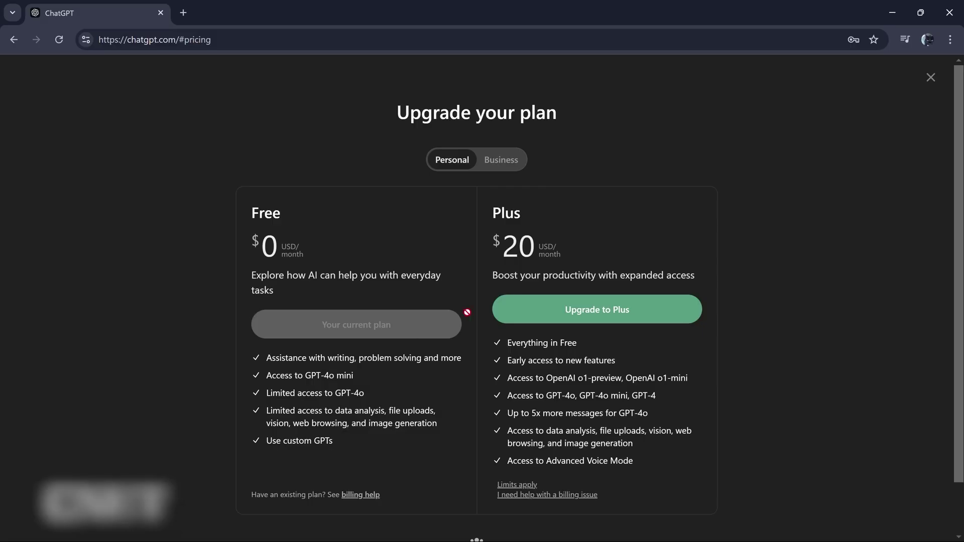
# Step: Scroll down the Upgrade your plan page comparing the Free and Plus plans
pyautogui.scroll(-1, 602, 297)
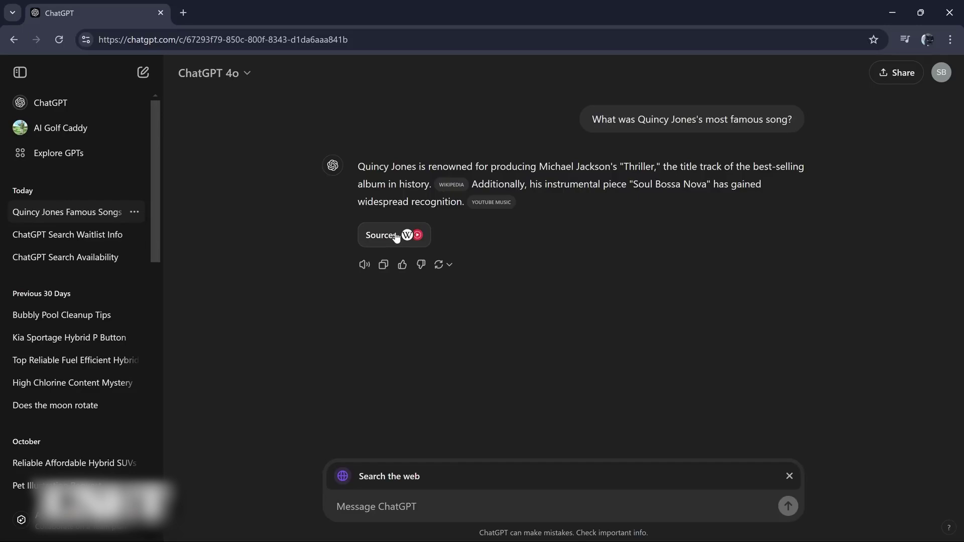
# Step: Show the Links dialog for the Quincy Jones answer and scroll down the cited links
pyautogui.click(396, 236)
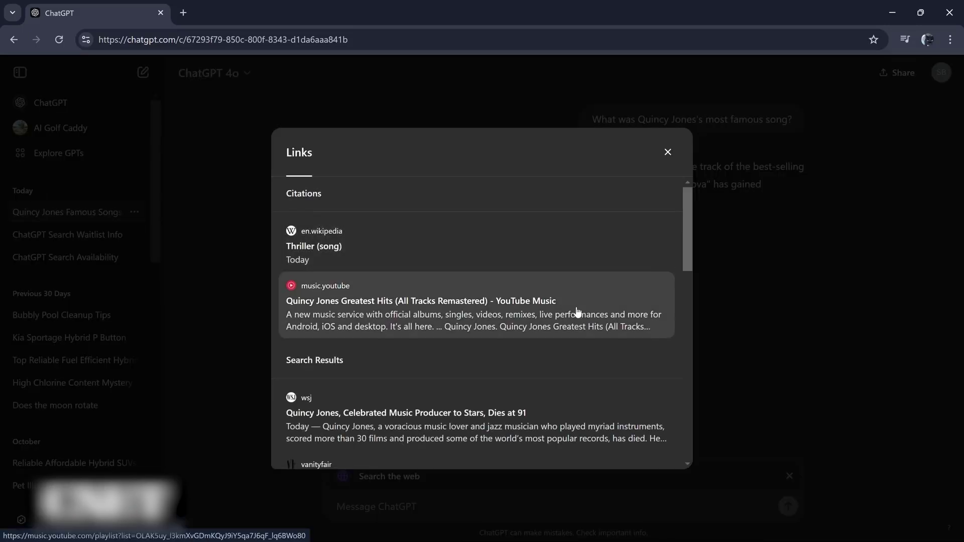
pyautogui.scroll(-2, 578, 312)
pyautogui.scroll(-3, 577, 311)
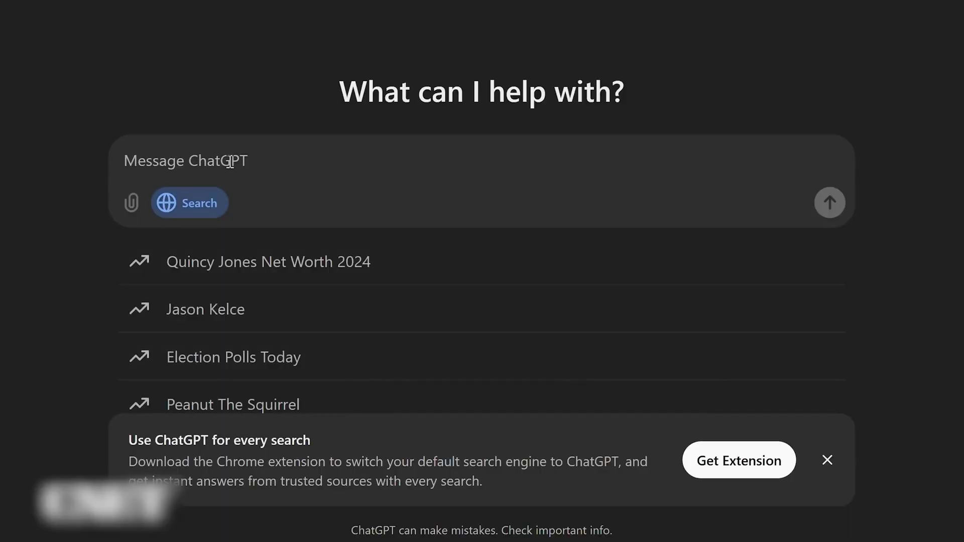
# Step: Ask what the family should do while in Monterey, then open the answer's cited sources
pyautogui.write('you have any good suggestions for what we should do while were there?')
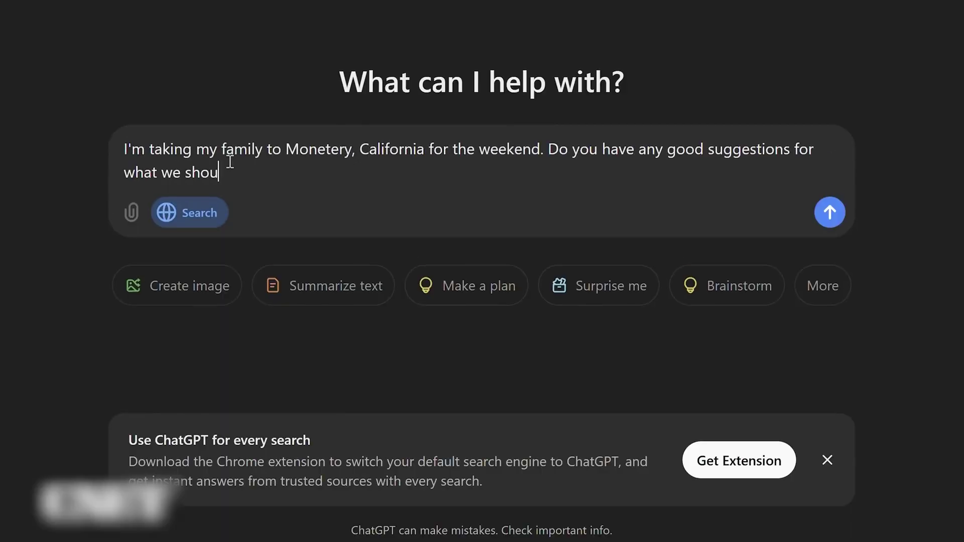
pyautogui.press('Return')
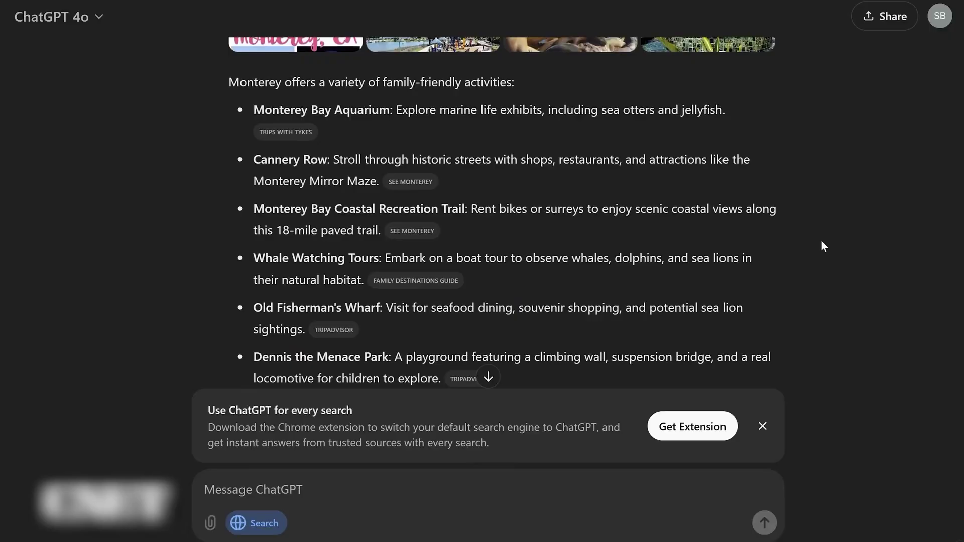
pyautogui.scroll(-1, 821, 246)
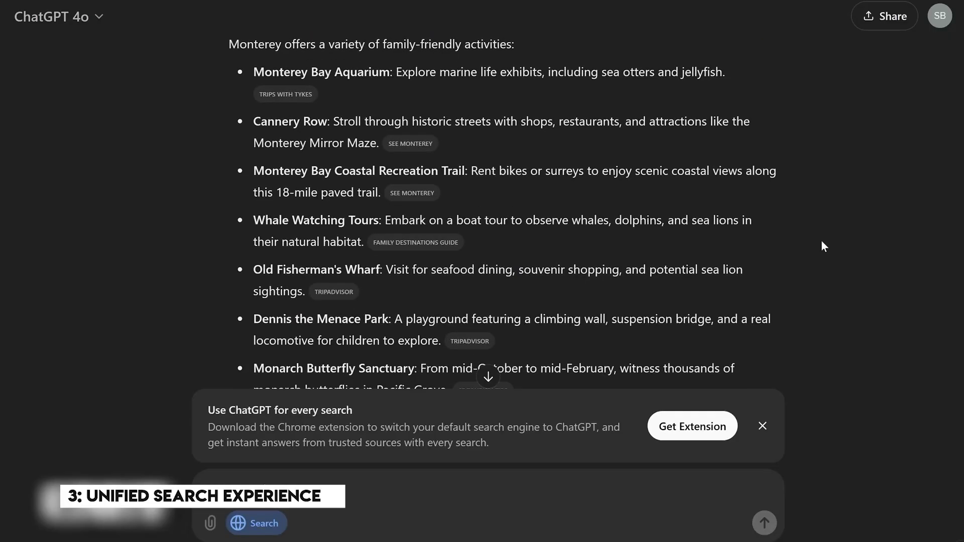
pyautogui.scroll(-2, 821, 247)
pyautogui.scroll(-3, 820, 247)
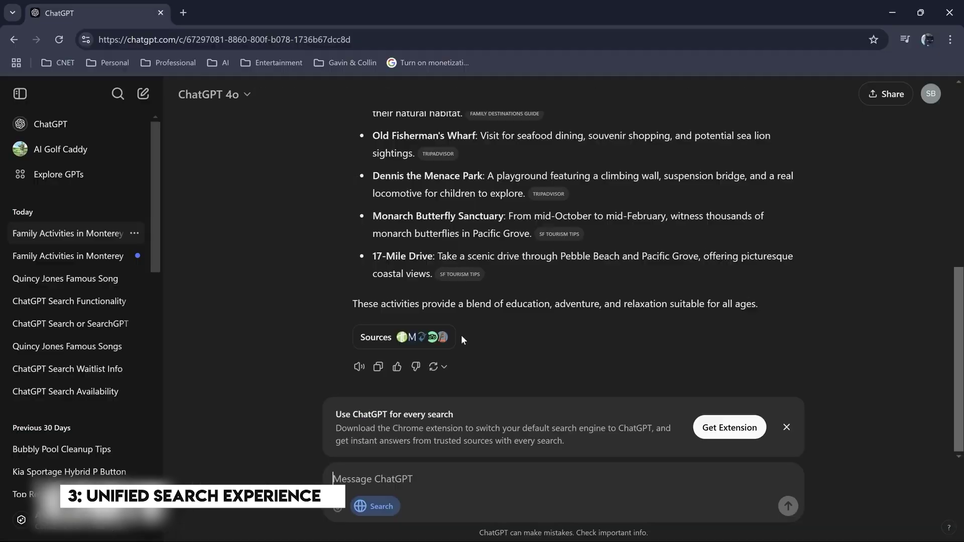
pyautogui.click(151, 482)
pyautogui.scroll(-1, 902, 181)
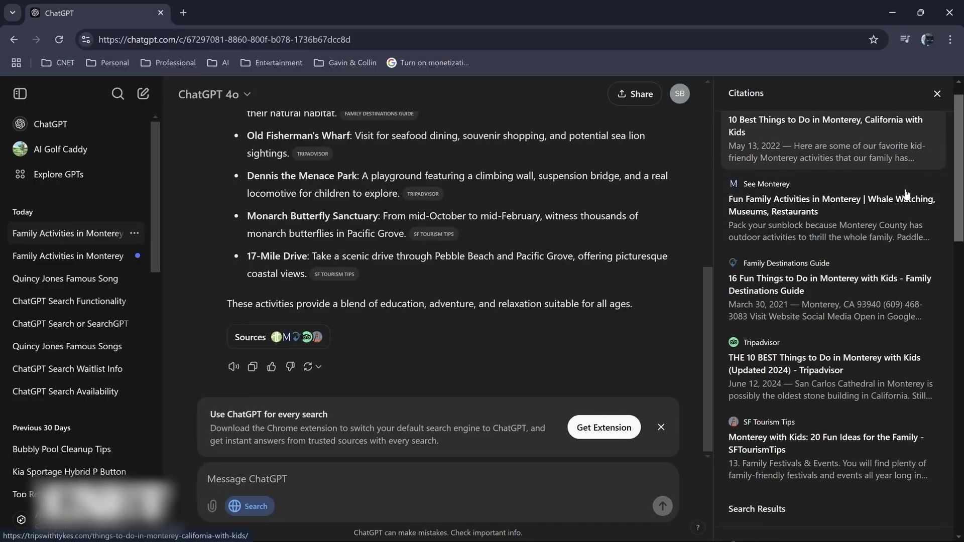
pyautogui.scroll(1, 902, 171)
pyautogui.scroll(-3, 883, 160)
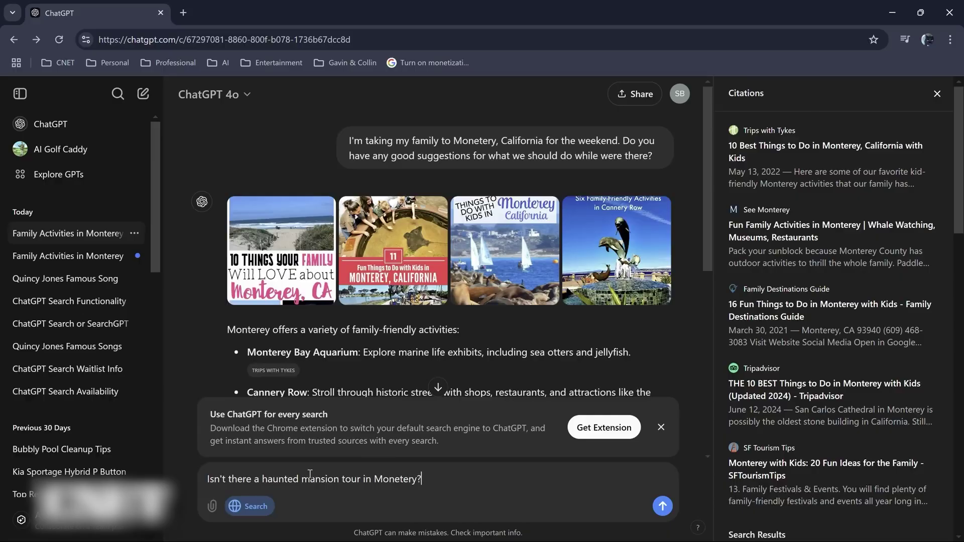
pyautogui.press('Return')
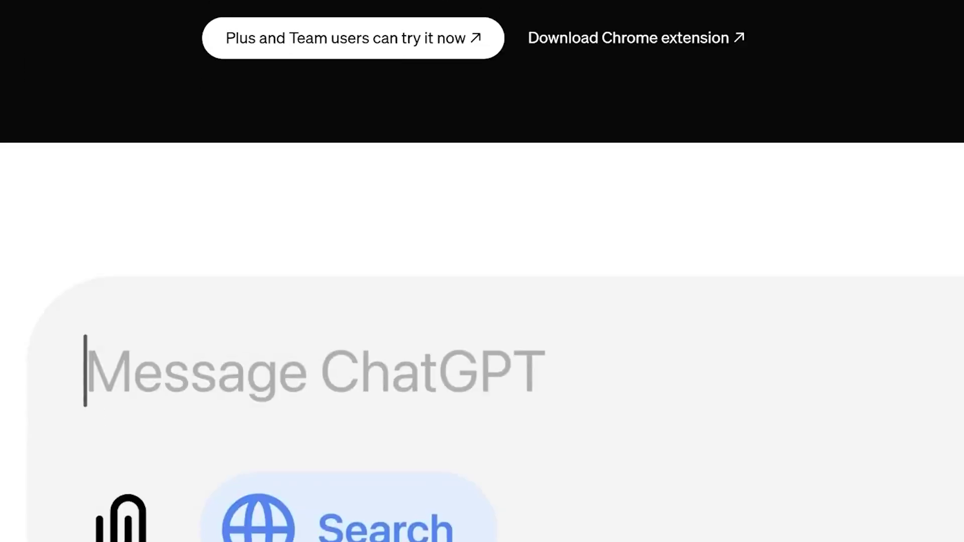
pyautogui.write('help me plan a')
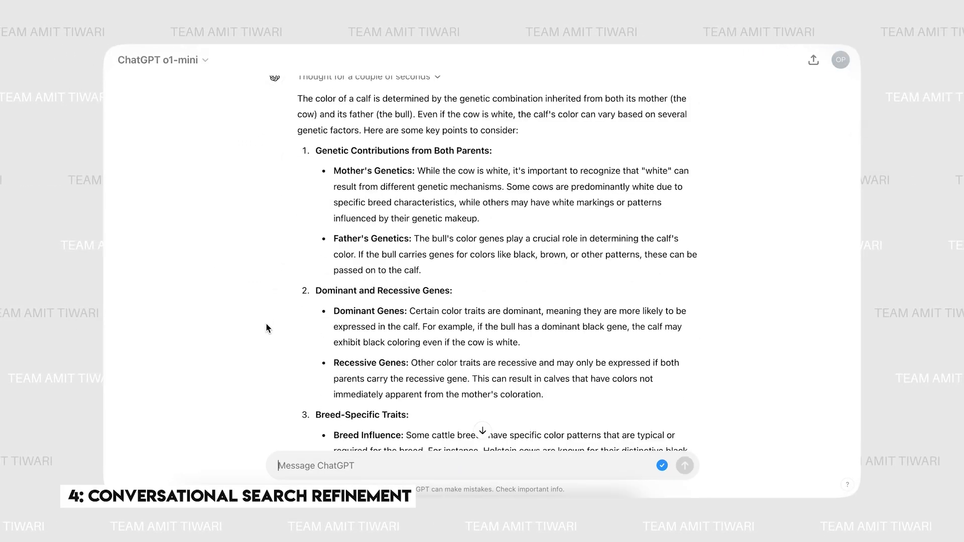
pyautogui.scroll(1, 364, 164)
pyautogui.click(390, 162)
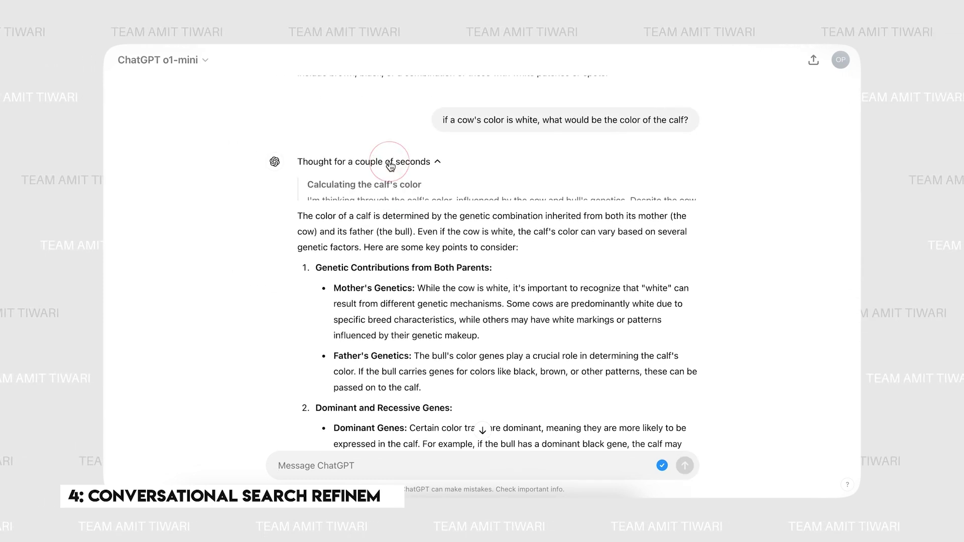
pyautogui.click(390, 163)
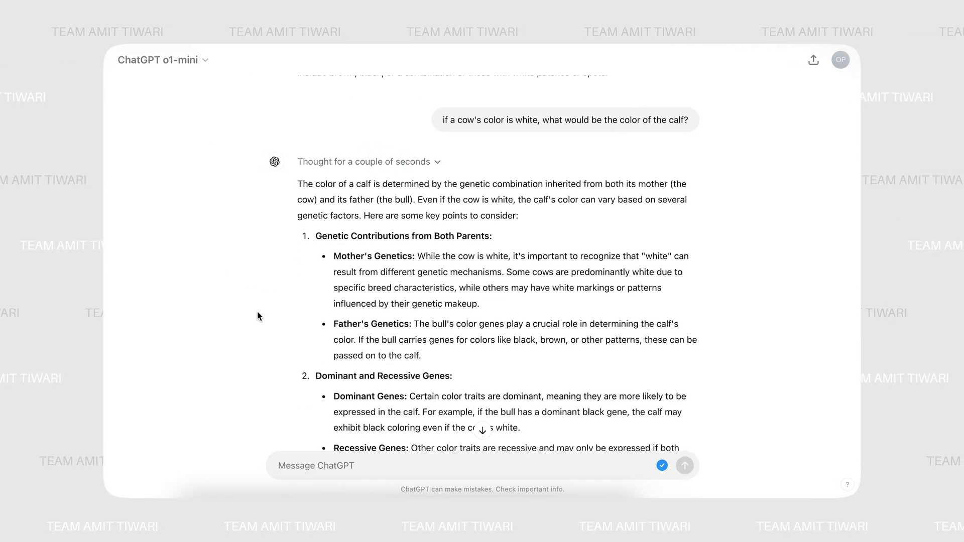
pyautogui.scroll(-10, 257, 314)
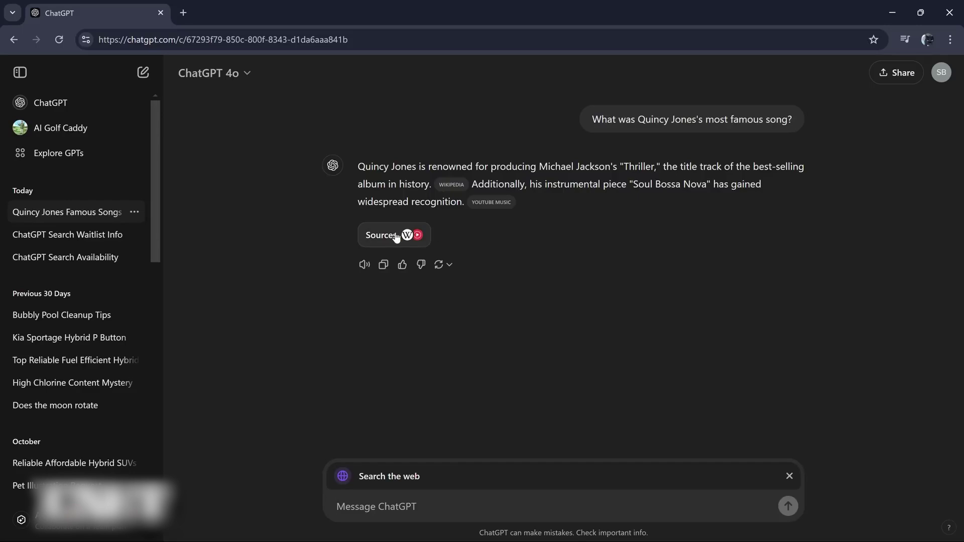
# Step: Open the Quincy Jones answer's Links dialog and scroll down its citations and search results
pyautogui.click(396, 237)
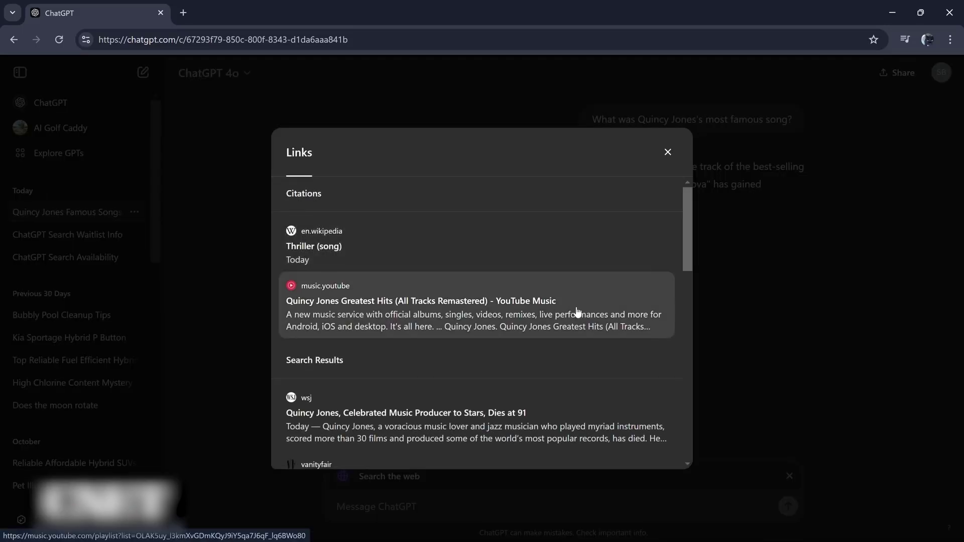
pyautogui.scroll(-1, 578, 312)
pyautogui.scroll(-3, 578, 312)
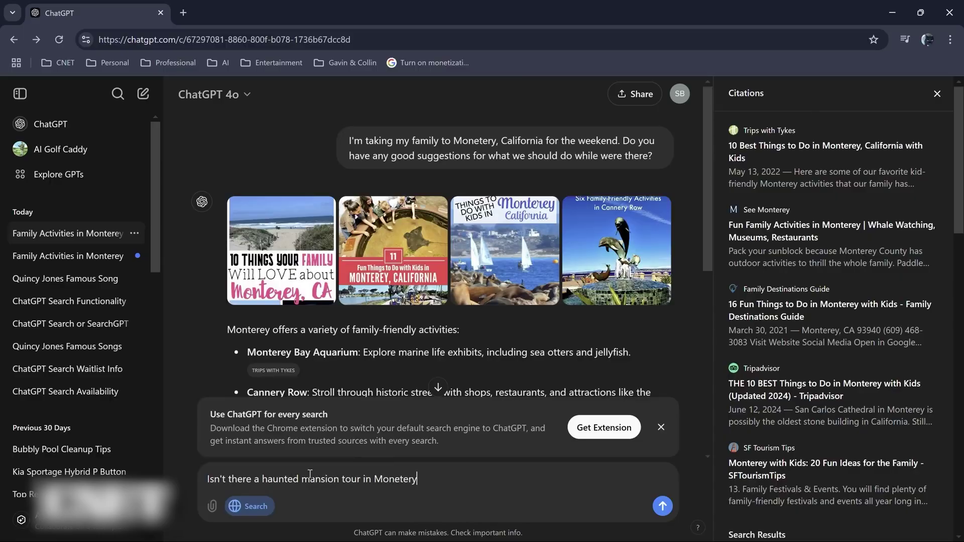
# Step: Finish the haunted mansion tour question with '?' and send it
pyautogui.write('?')
pyautogui.press('Return')
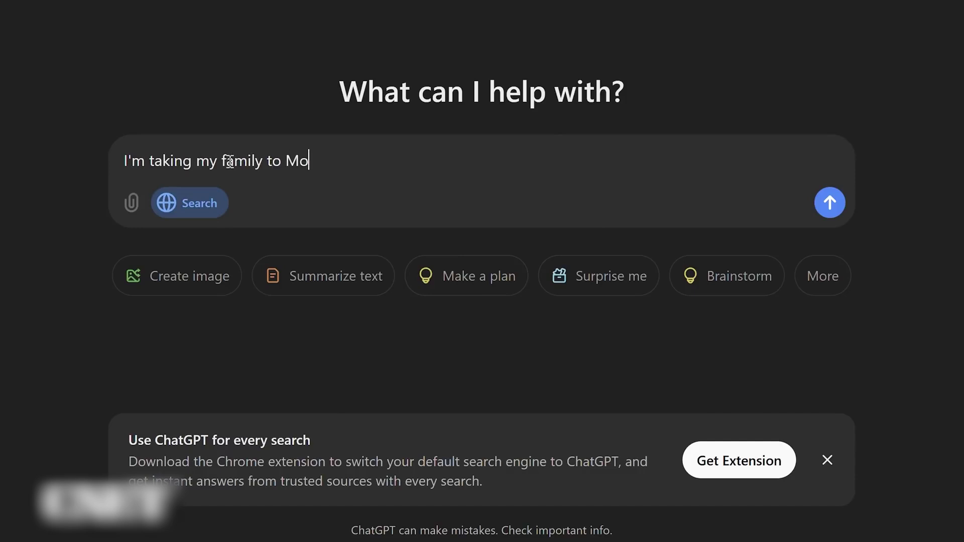
# Step: Complete the prompt asking what to do while in Monterey and send it
pyautogui.write('at we should do while were there?')
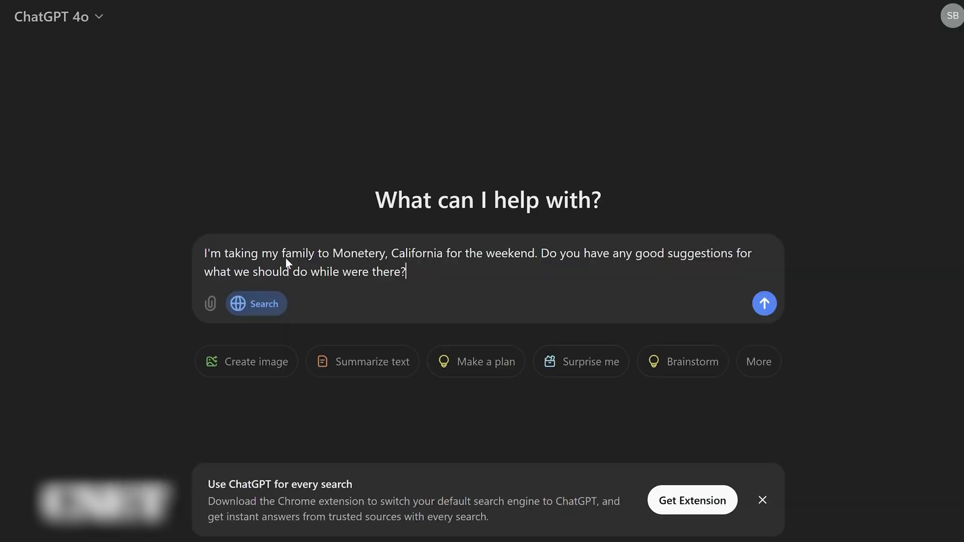
pyautogui.press('Return')
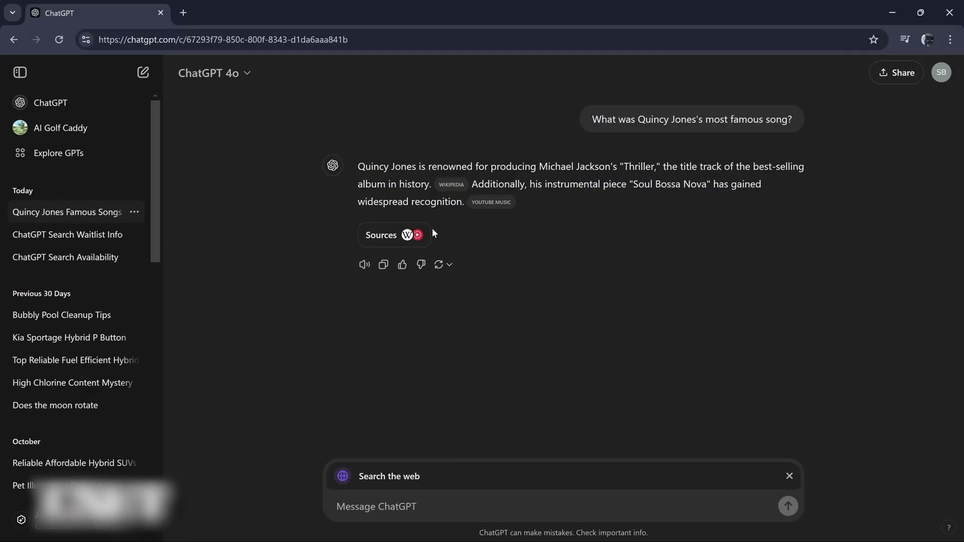
# Step: Open the Quincy Jones answer's Sources and scroll through the Links dialog's search results
pyautogui.click(396, 237)
pyautogui.scroll(-3, 578, 312)
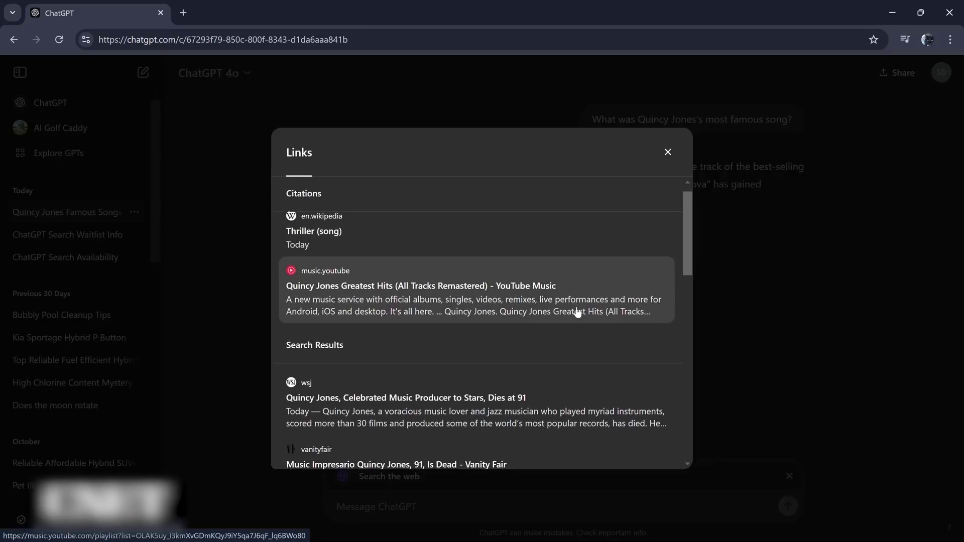
pyautogui.scroll(-4, 576, 311)
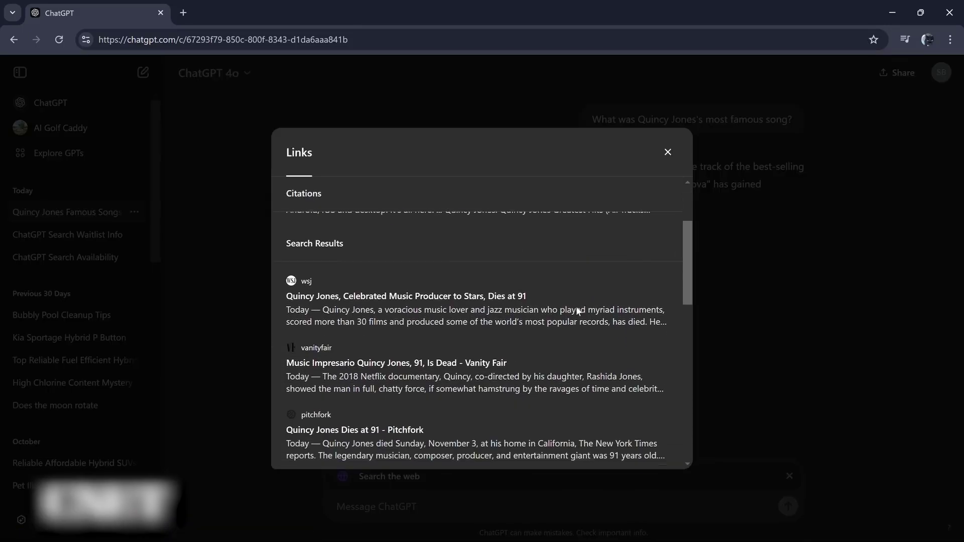
pyautogui.scroll(-3, 578, 313)
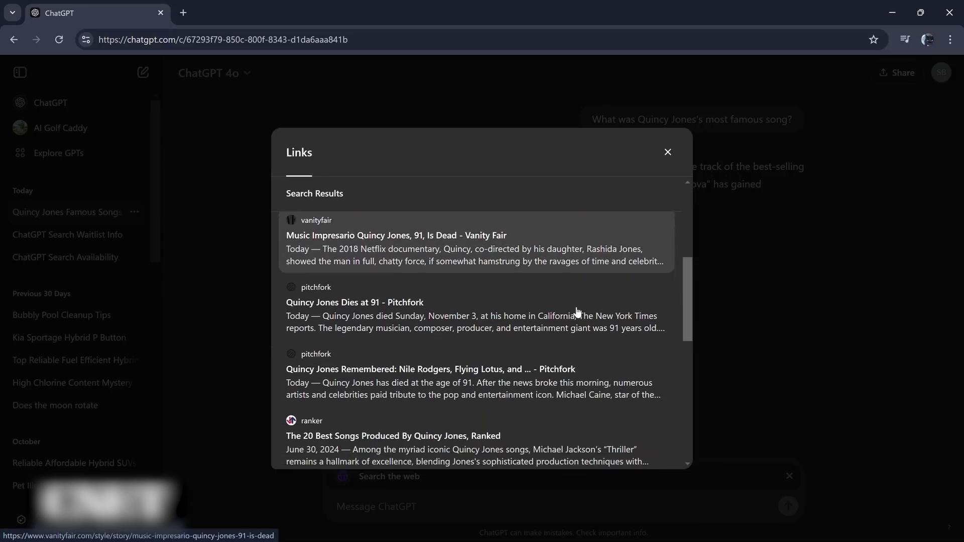
pyautogui.scroll(-4, 578, 313)
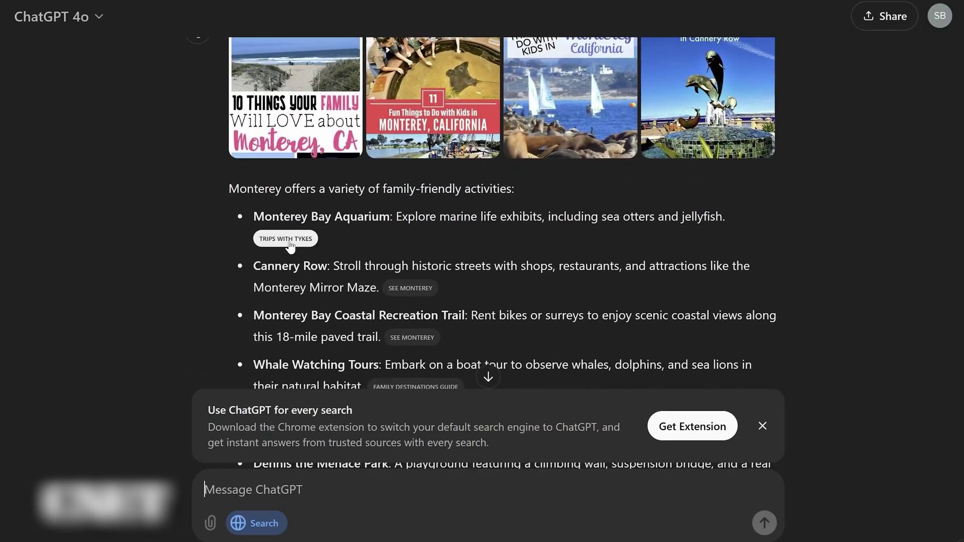
# Step: In a new browser tab, enter 'Tell me about CNET.com' as a ChatGPT search query
pyautogui.moveTo(282, 243)
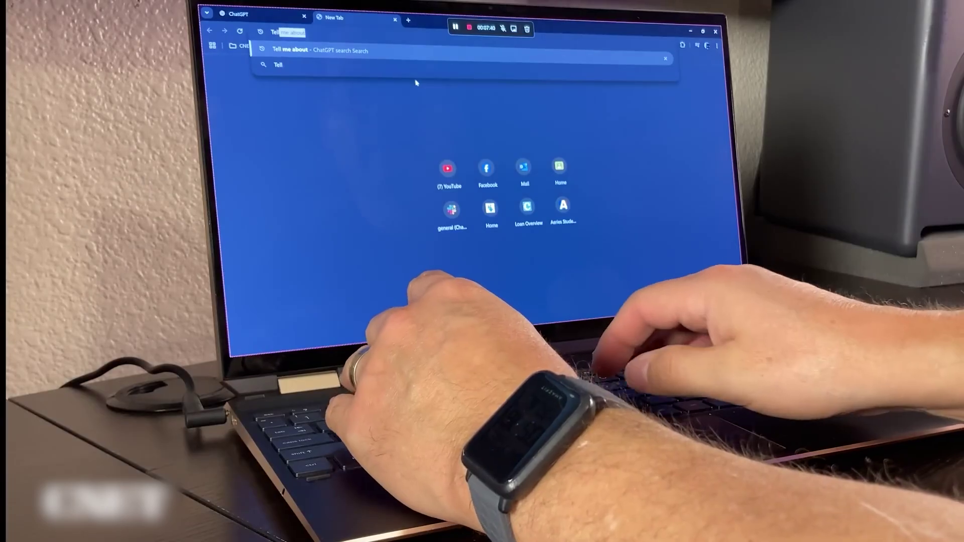
pyautogui.hotkey('ctrl', 't')
pyautogui.write('Tell me about CNET.')
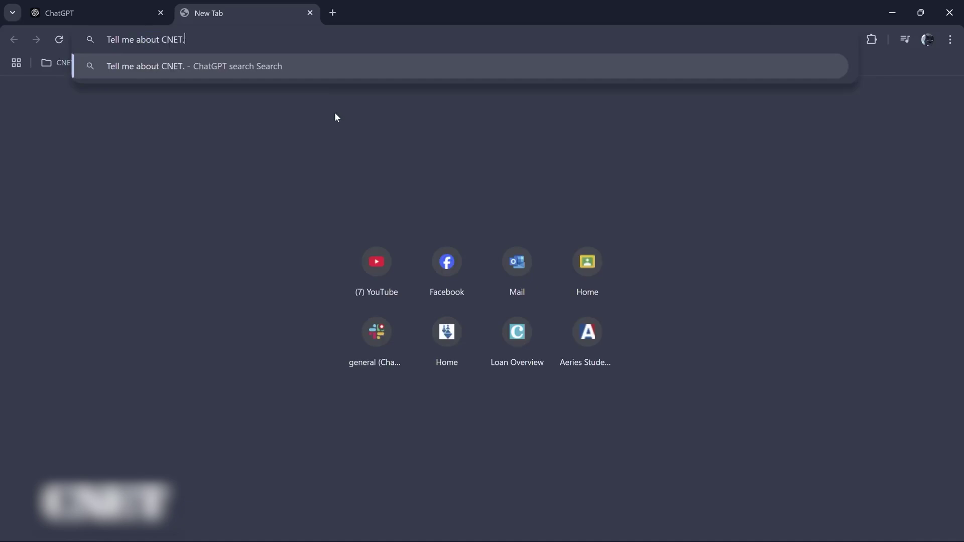
pyautogui.write('com')
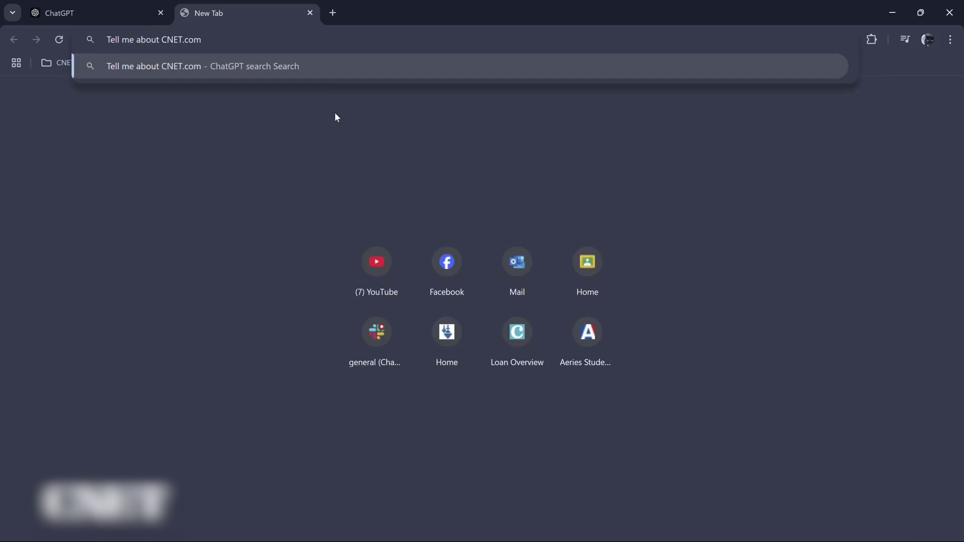
# Step: Submit 'Tell me about CNET.com' from the Chrome address bar as a ChatGPT search
pyautogui.press('Return')
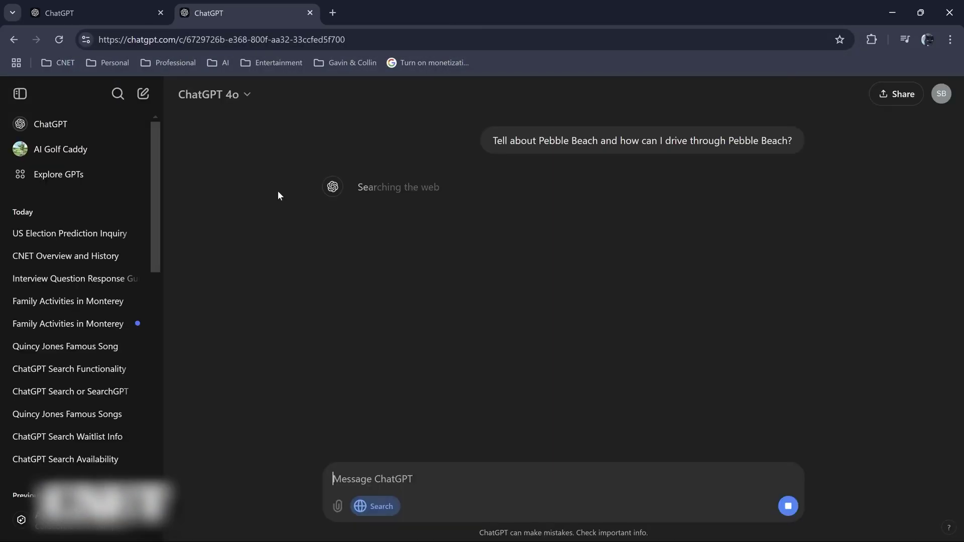